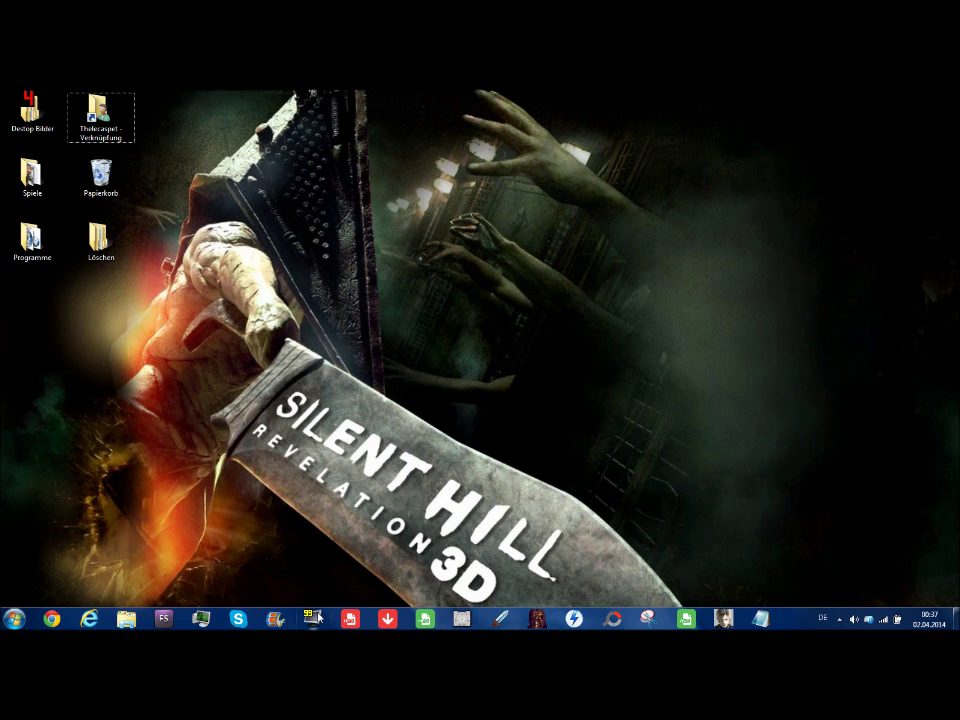
Open the Fraps window and show its FPS settings
{"action": "left_click", "coordinate": [313, 618]}
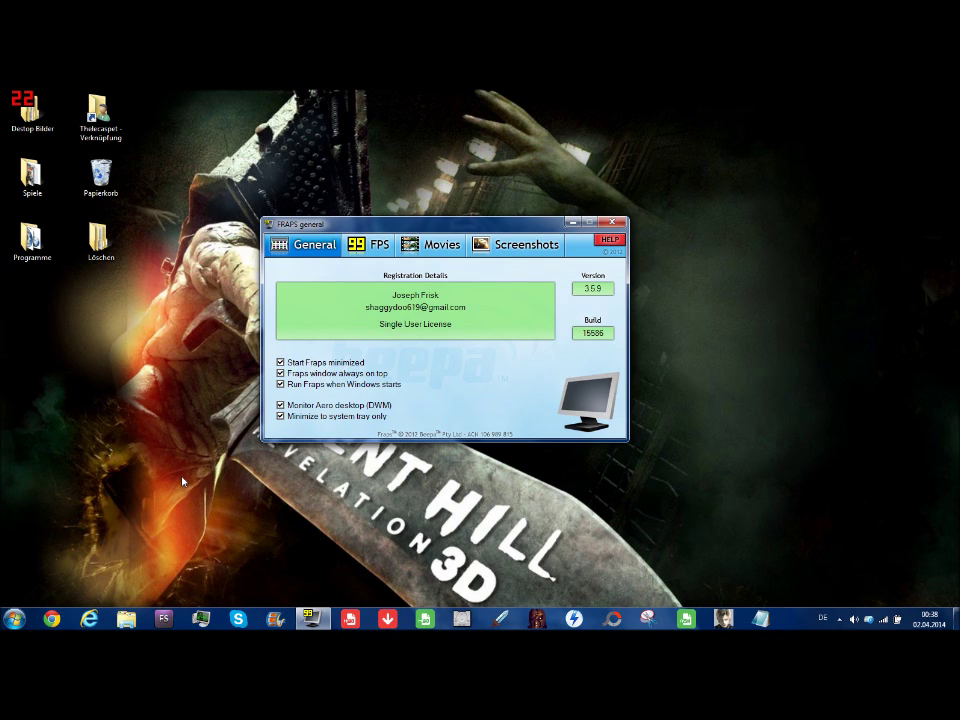
{"action": "left_click", "coordinate": [370, 246]}
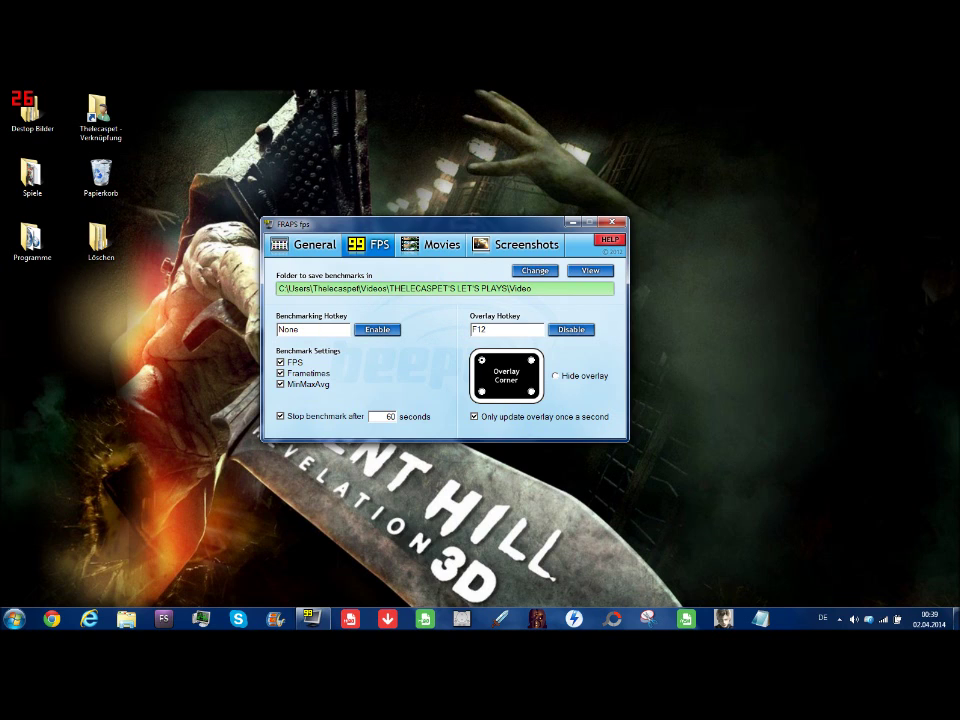
Try the frame-rate overlay in the upper-right and lower corners and hidden, and return it to the upper-left corner
{"action": "left_click", "coordinate": [533, 362]}
{"action": "left_click", "coordinate": [531, 392]}
{"action": "left_click", "coordinate": [487, 393]}
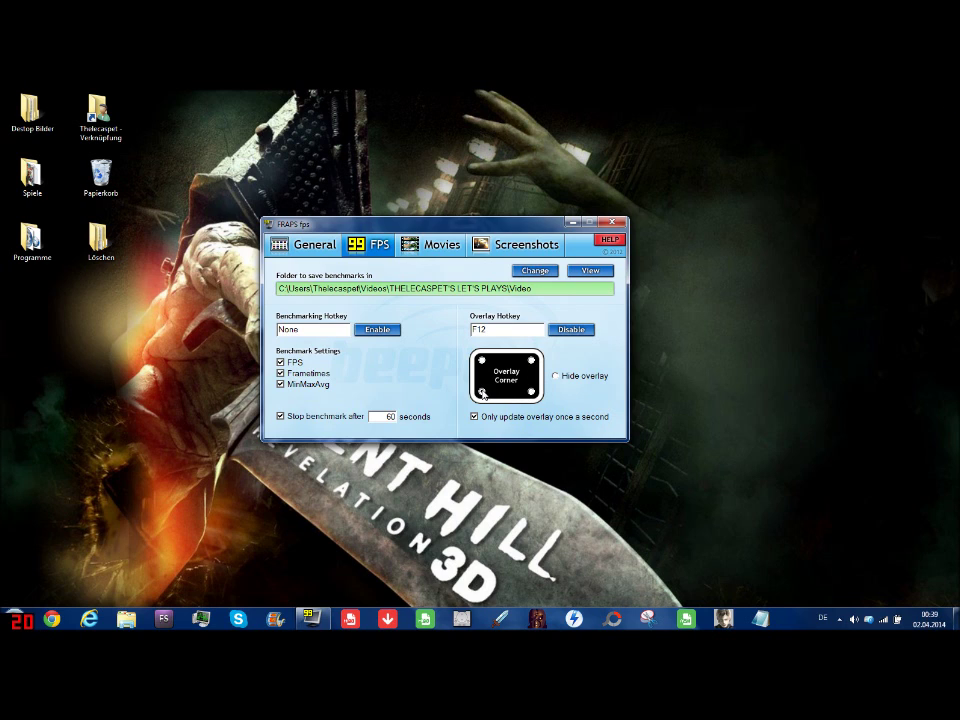
{"action": "left_click", "coordinate": [555, 376]}
{"action": "left_click", "coordinate": [483, 360]}
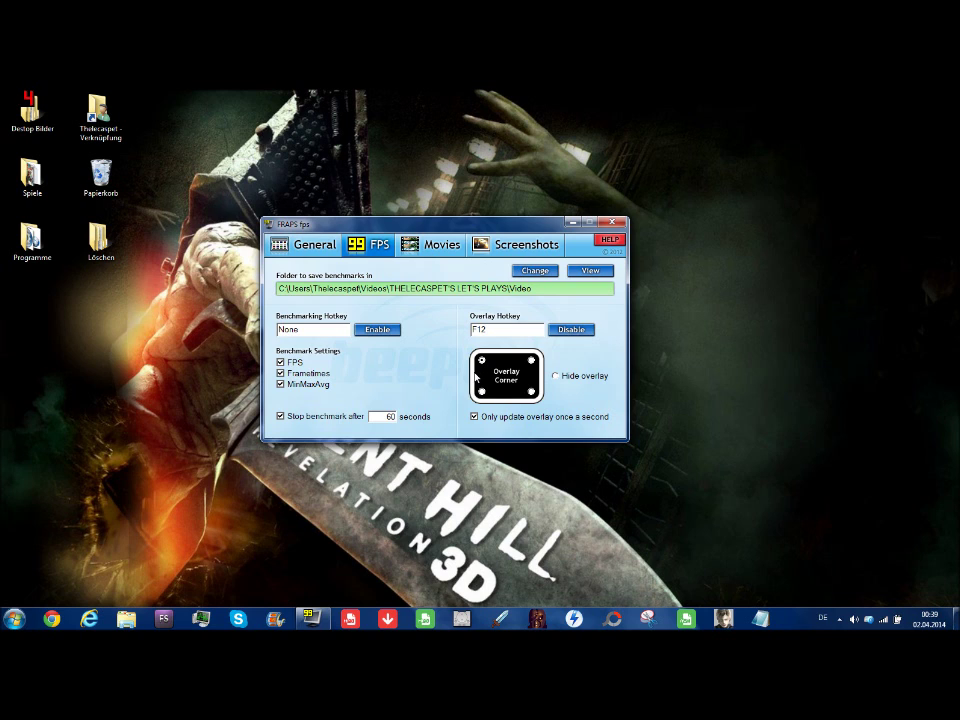
Set the folder for saved movies to Aufnahme under Resident Evil 4, and check the folder's contents
{"action": "left_click", "coordinate": [435, 246]}
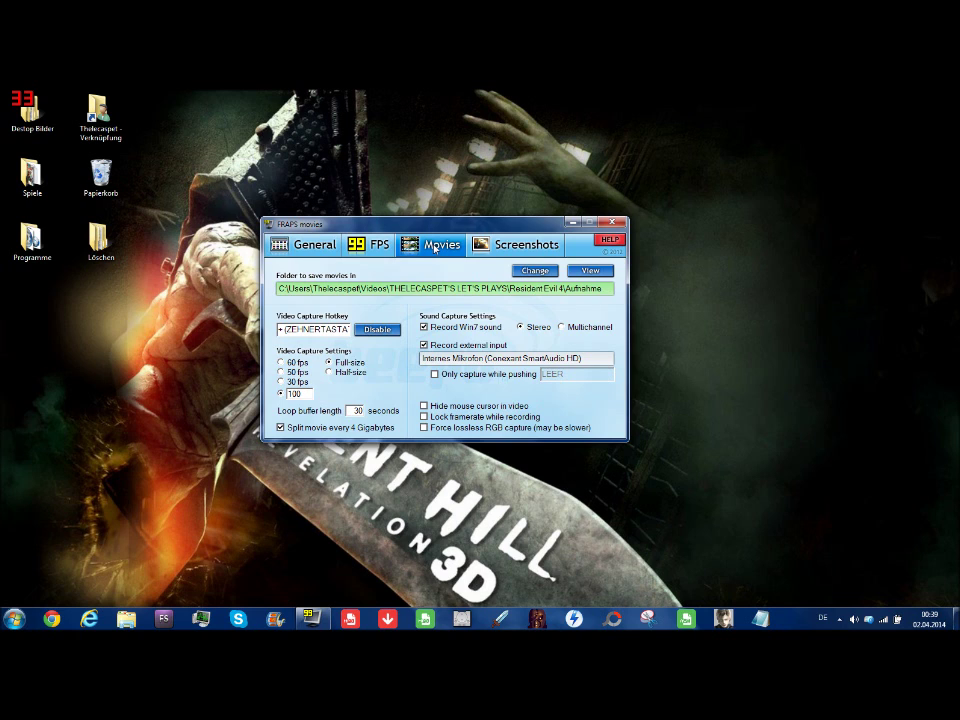
{"action": "left_click", "coordinate": [370, 244]}
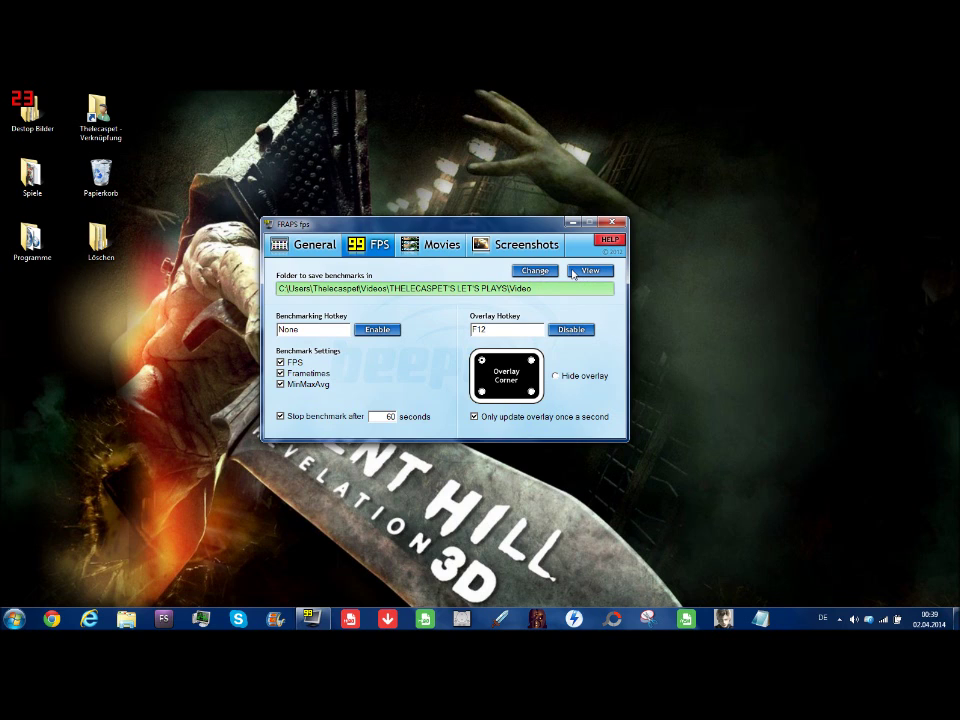
{"action": "left_click", "coordinate": [445, 244]}
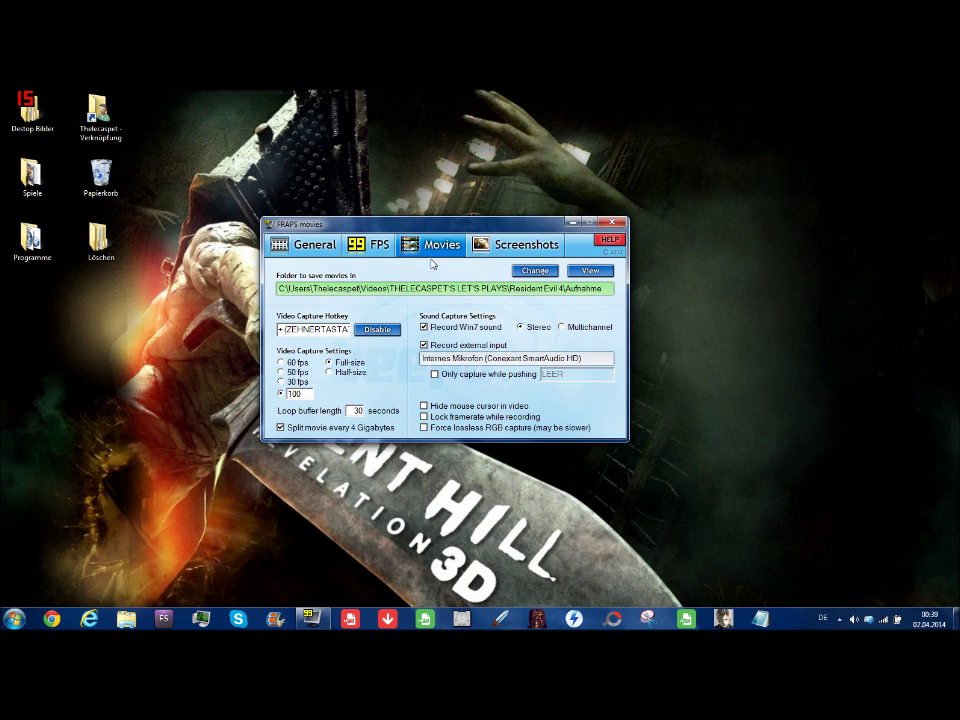
{"action": "left_click", "coordinate": [535, 270]}
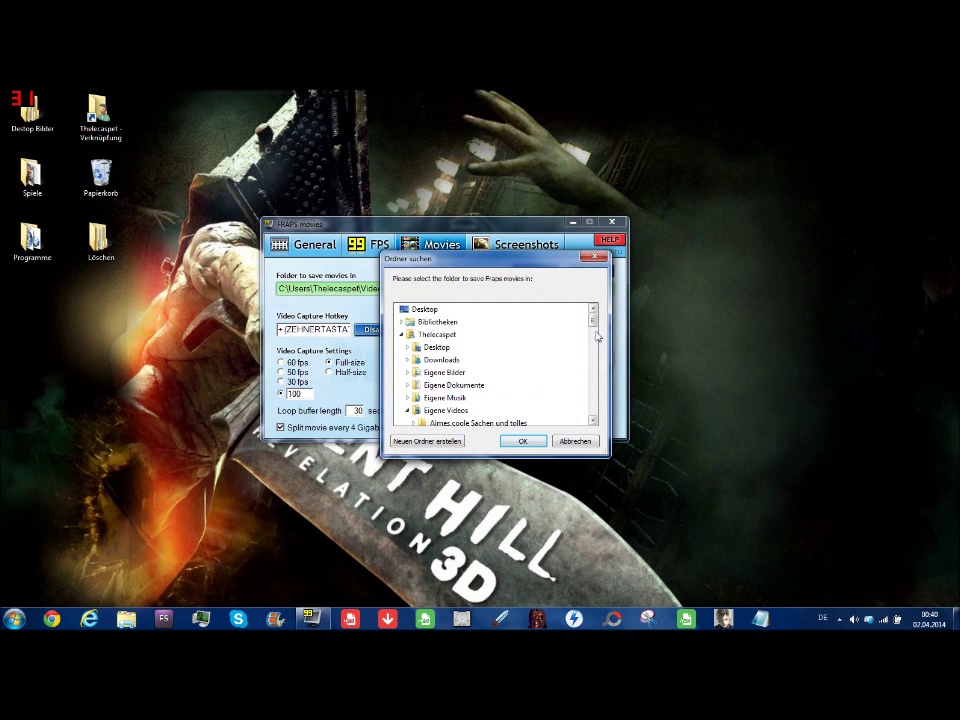
{"action": "scroll", "coordinate": [537, 369], "scroll_direction": "down", "scroll_amount": 10}
{"action": "left_click", "coordinate": [476, 386]}
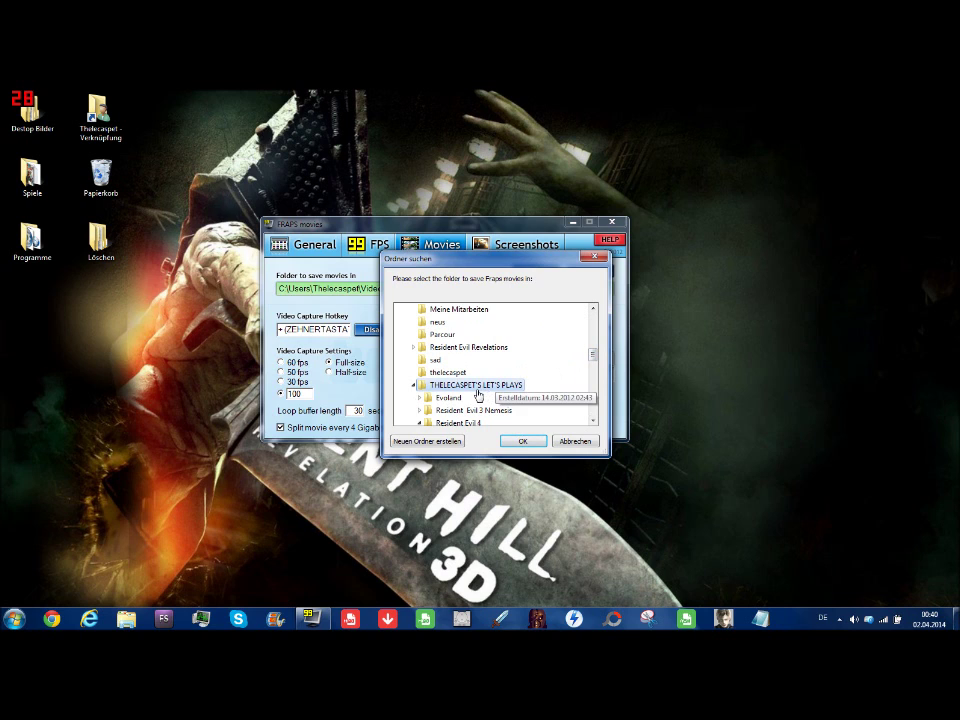
{"action": "scroll", "coordinate": [472, 390], "scroll_direction": "down", "scroll_amount": 1}
{"action": "scroll", "coordinate": [467, 389], "scroll_direction": "down", "scroll_amount": 15}
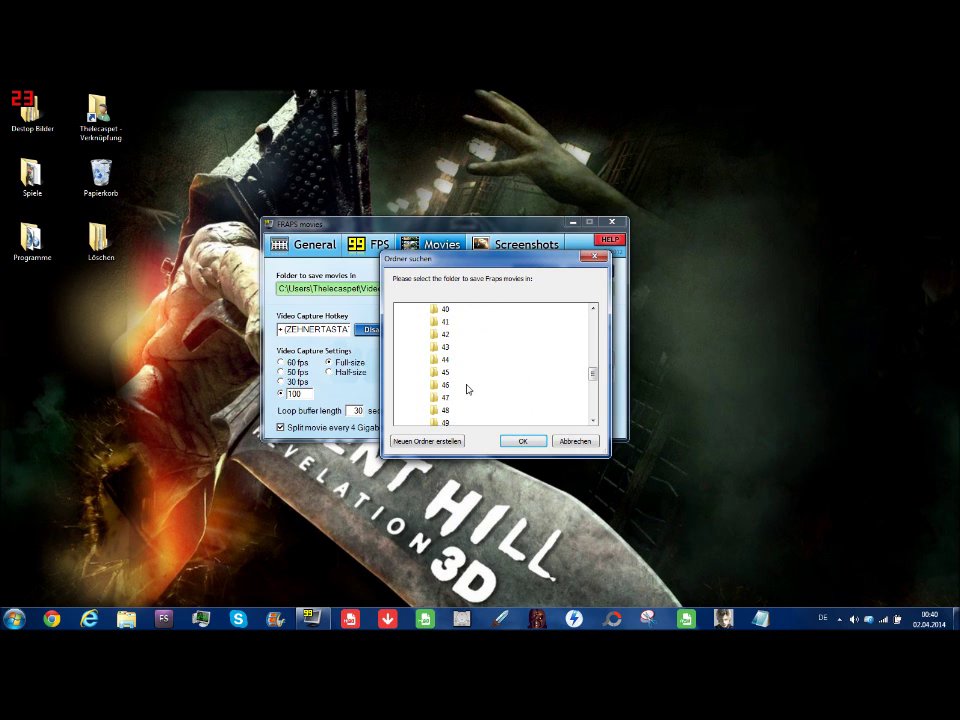
{"action": "scroll", "coordinate": [467, 389], "scroll_direction": "down", "scroll_amount": 3}
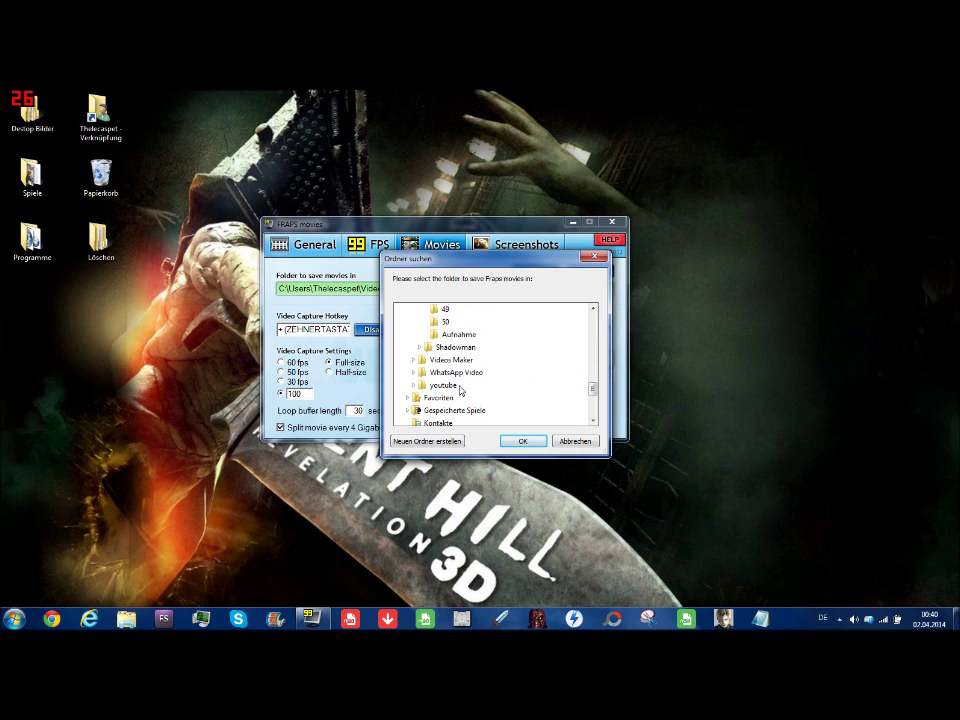
{"action": "left_click", "coordinate": [460, 336]}
{"action": "left_click", "coordinate": [521, 441]}
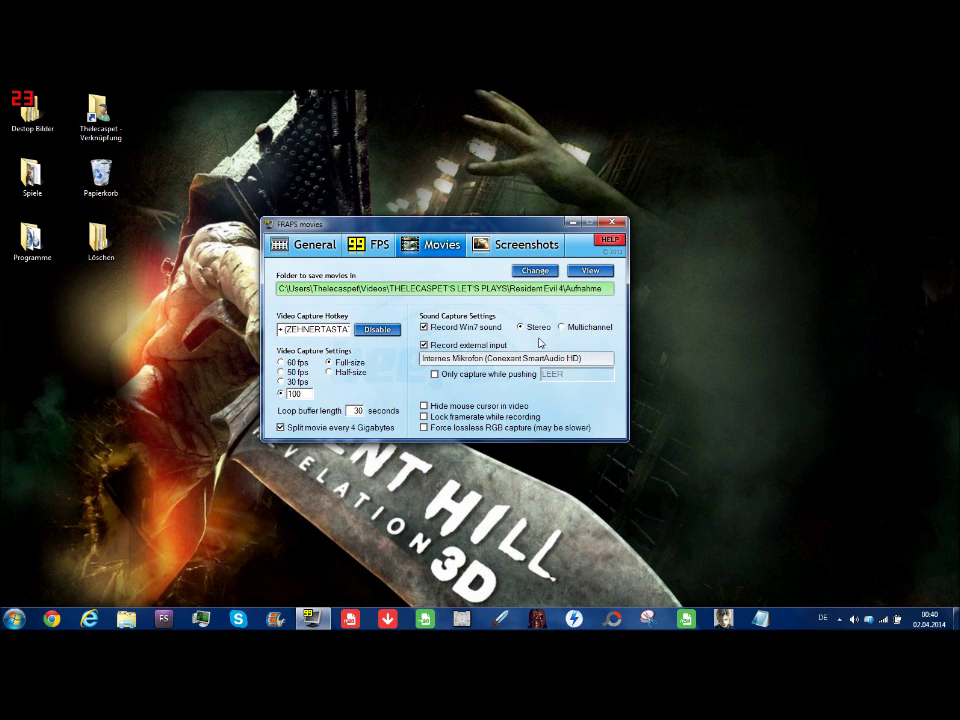
{"action": "left_click", "coordinate": [577, 271]}
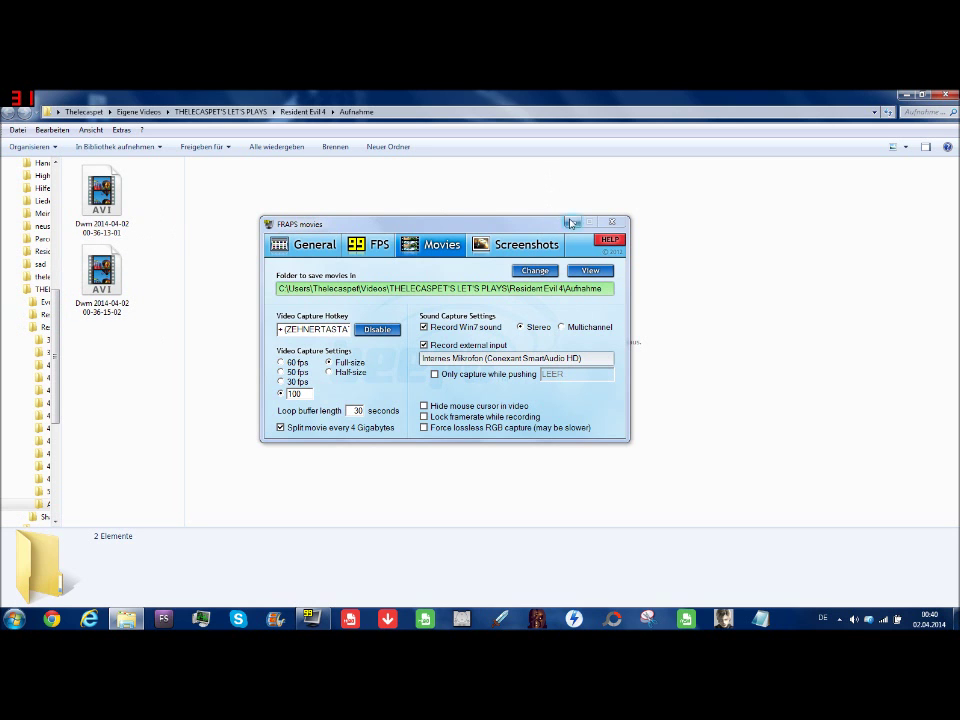
{"action": "left_click", "coordinate": [941, 96]}
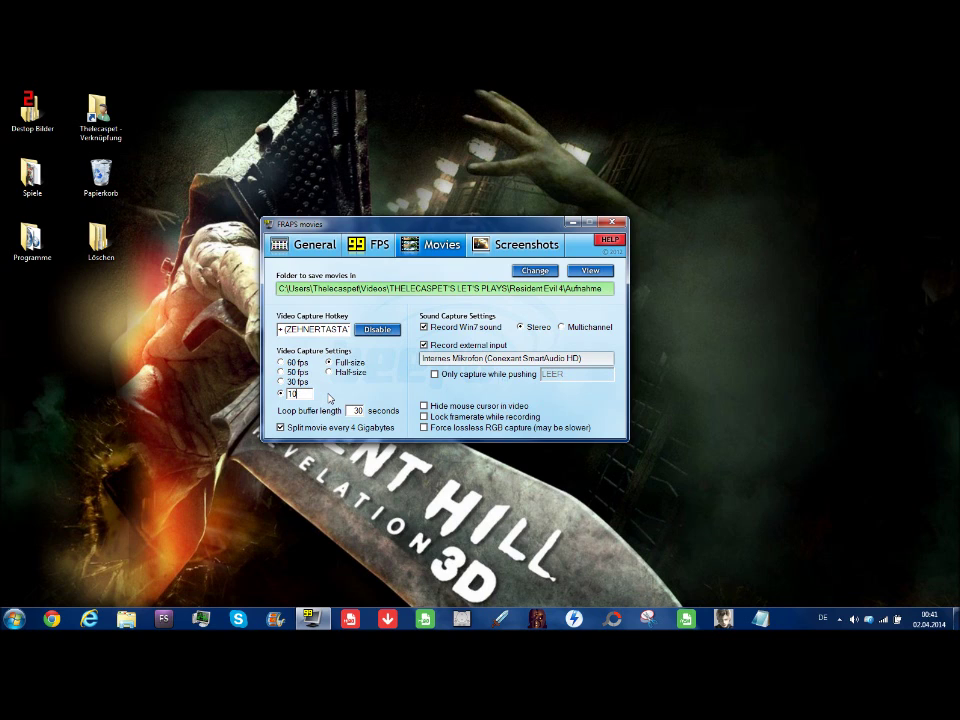
Set the custom movie capture frame rate to 10000 and switch to the screenshot settings
{"action": "type", "text": "10000"}
{"action": "key", "text": "ctrl+Tab"}
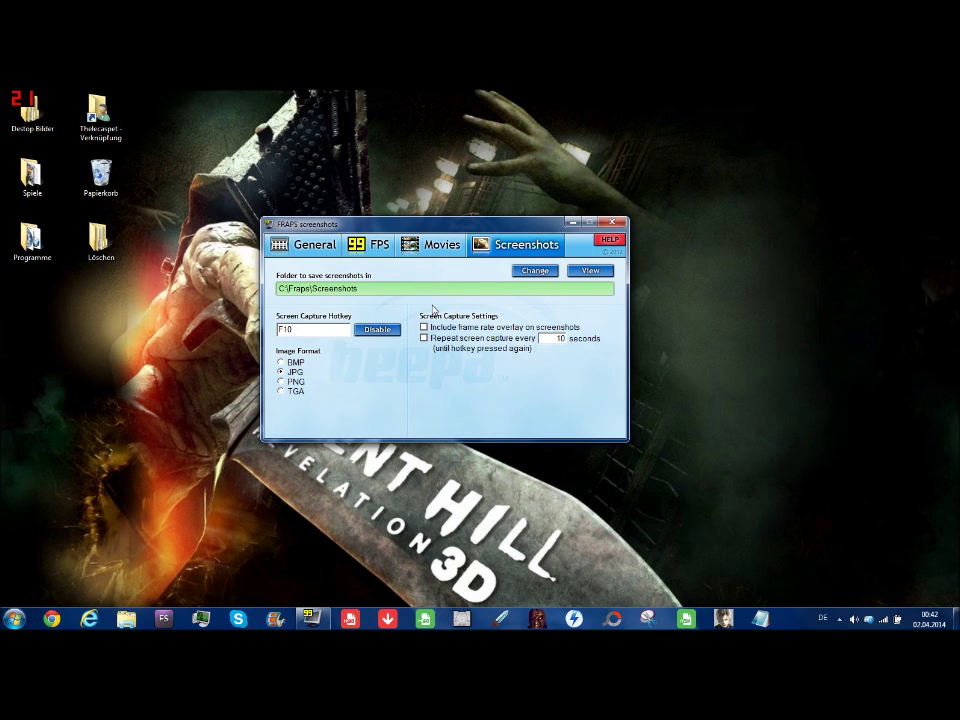
Copy the saved chrome screenshot in the C:\Fraps\Screenshots folder and delete it from there
{"action": "left_click", "coordinate": [579, 276]}
{"action": "left_click", "coordinate": [110, 210]}
{"action": "right_click", "coordinate": [118, 220]}
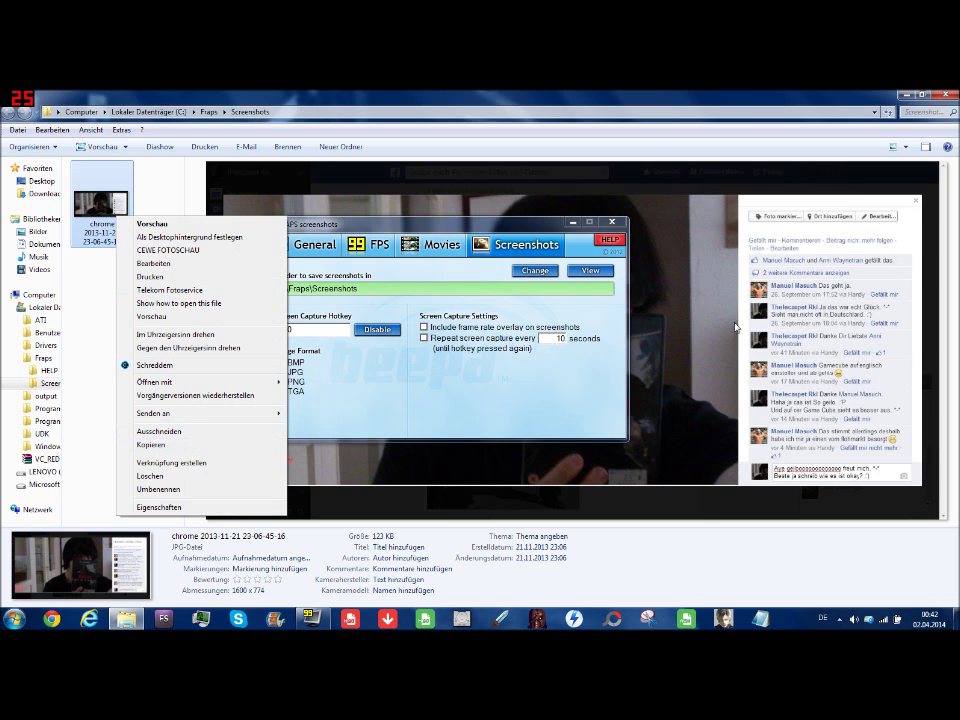
{"action": "left_click", "coordinate": [152, 445]}
{"action": "right_click", "coordinate": [104, 200]}
{"action": "left_click", "coordinate": [140, 462]}
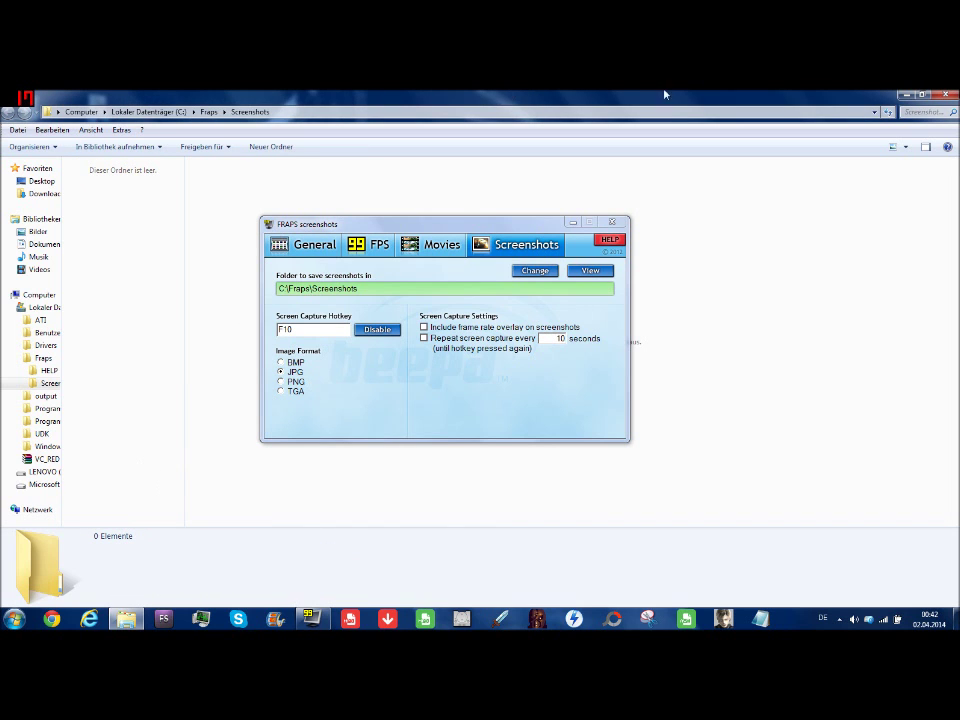
{"action": "left_click", "coordinate": [945, 95]}
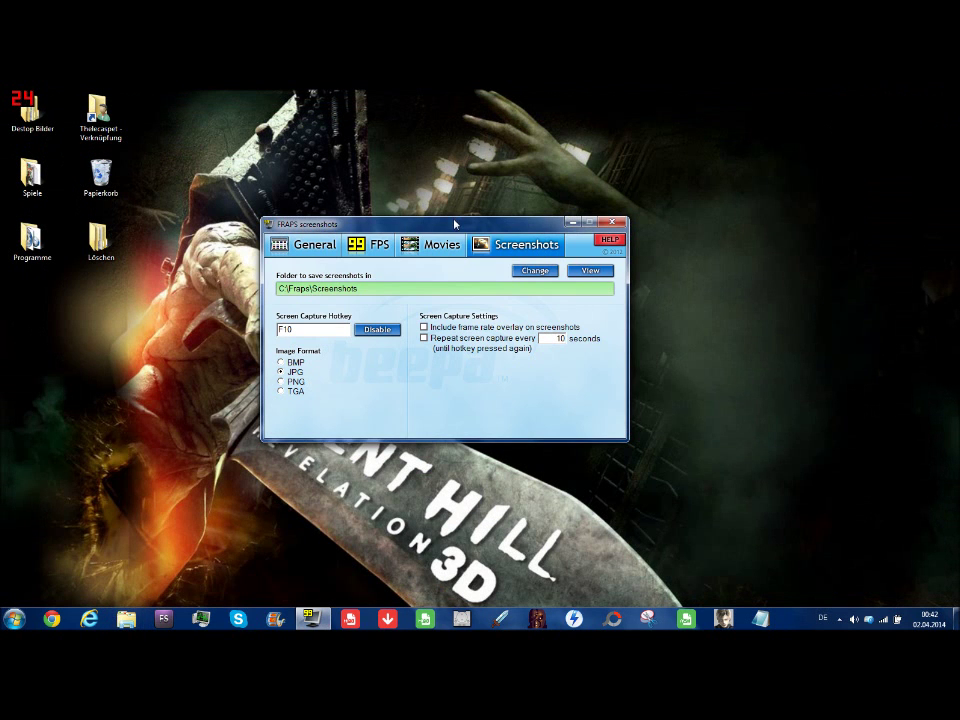
Review the General, FPS, Movies and Screenshots settings one after another
{"action": "left_click", "coordinate": [328, 257]}
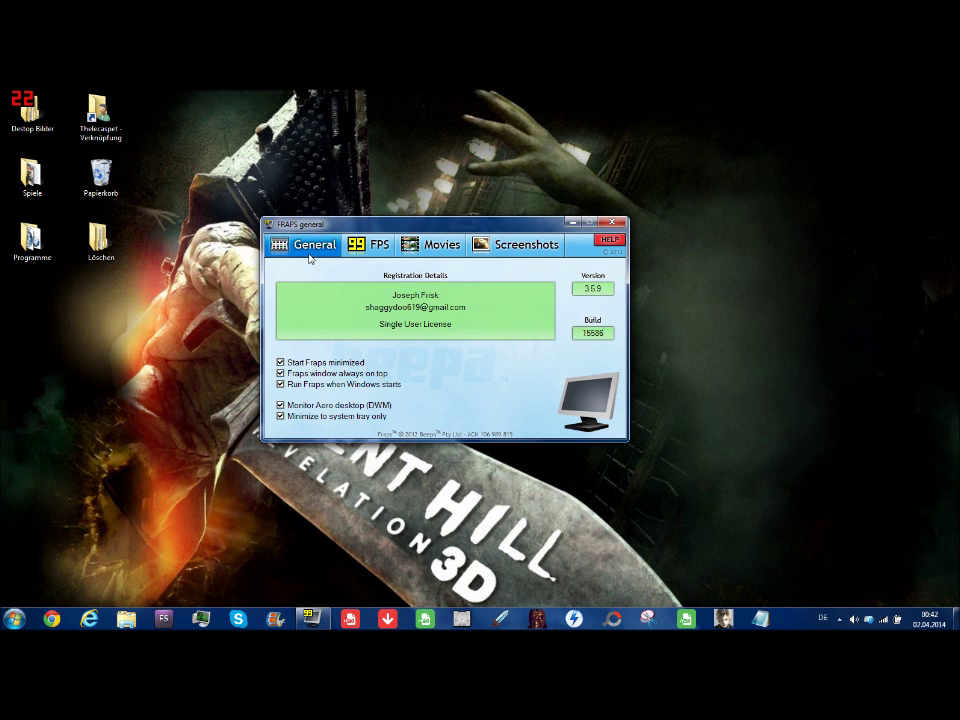
{"action": "left_click", "coordinate": [362, 252]}
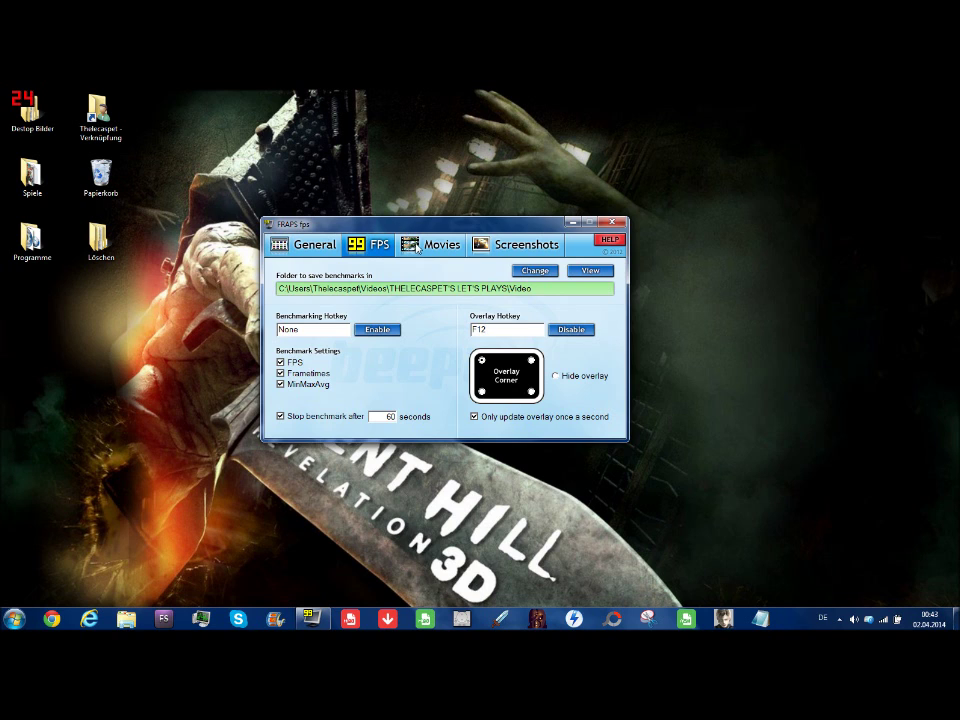
{"action": "left_click", "coordinate": [417, 248]}
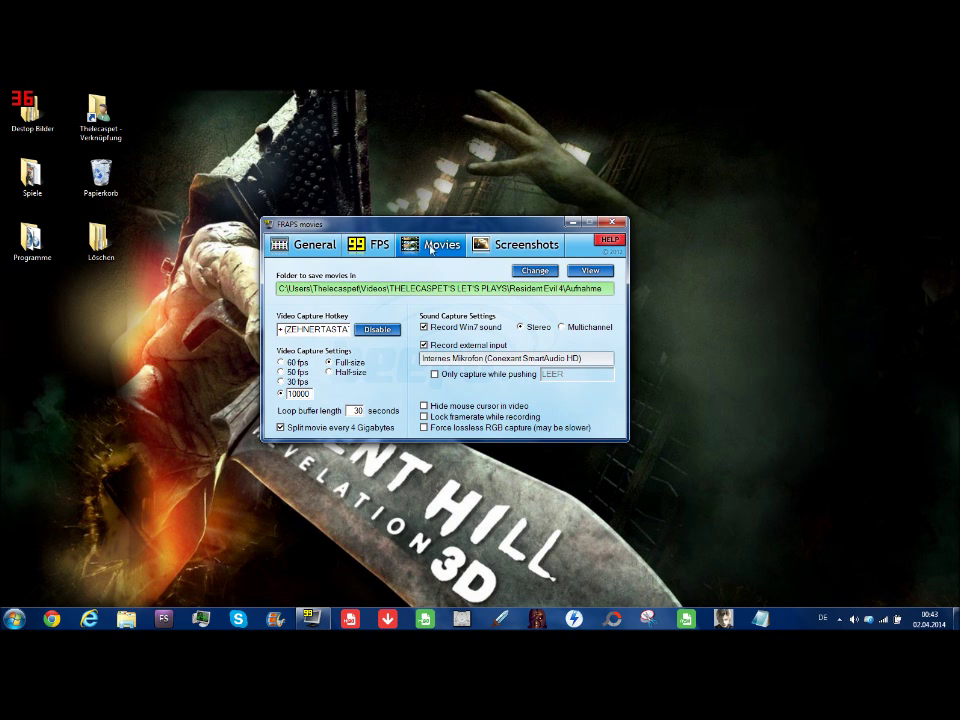
{"action": "left_click", "coordinate": [505, 246]}
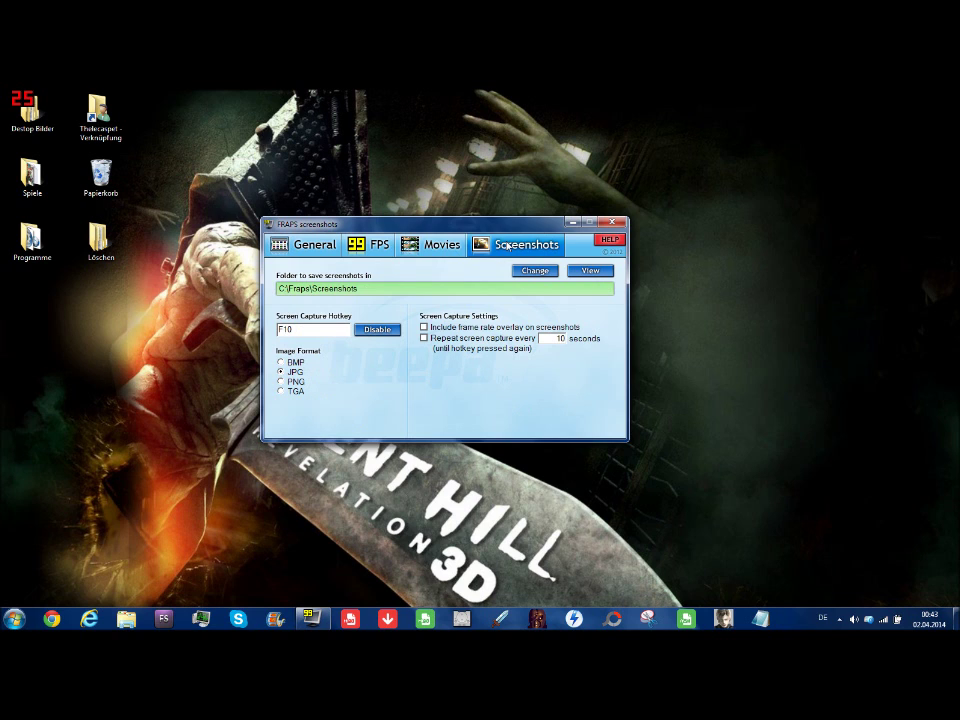
Open the Fraps online help in the browser and minimize the Fraps window
{"action": "left_click", "coordinate": [608, 240]}
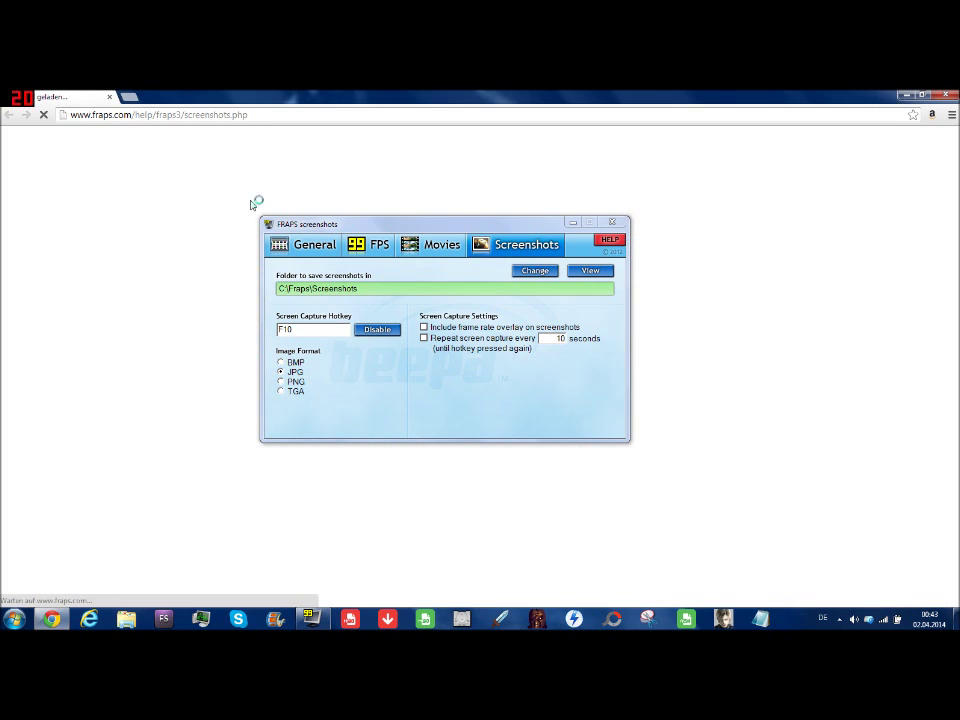
{"action": "left_click_drag", "start_coordinate": [567, 224], "coordinate": [488, 262]}
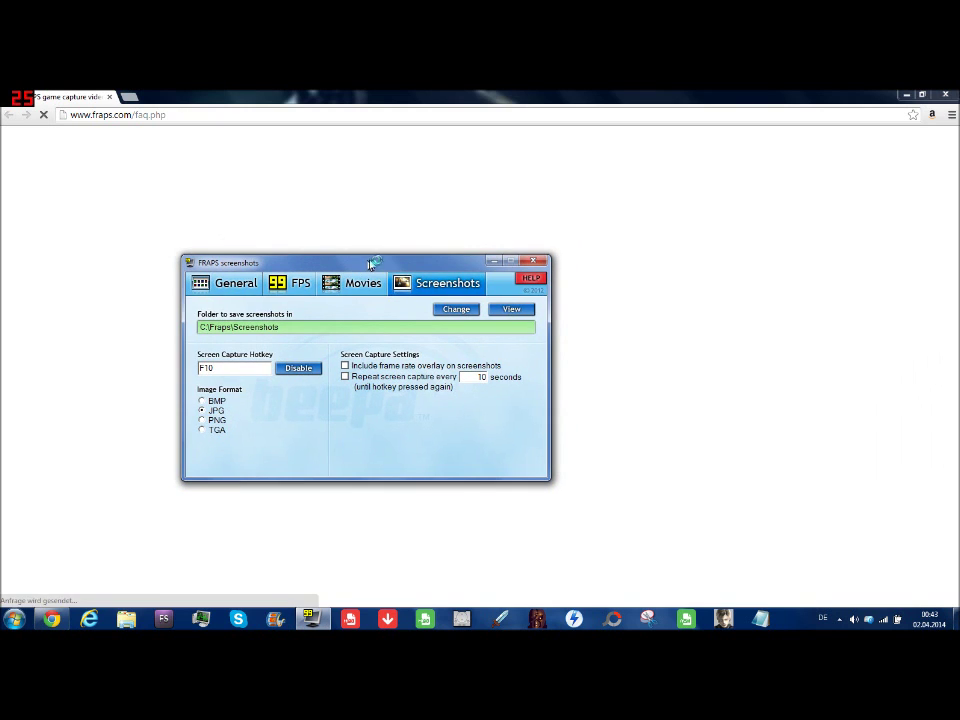
{"action": "left_click", "coordinate": [493, 261]}
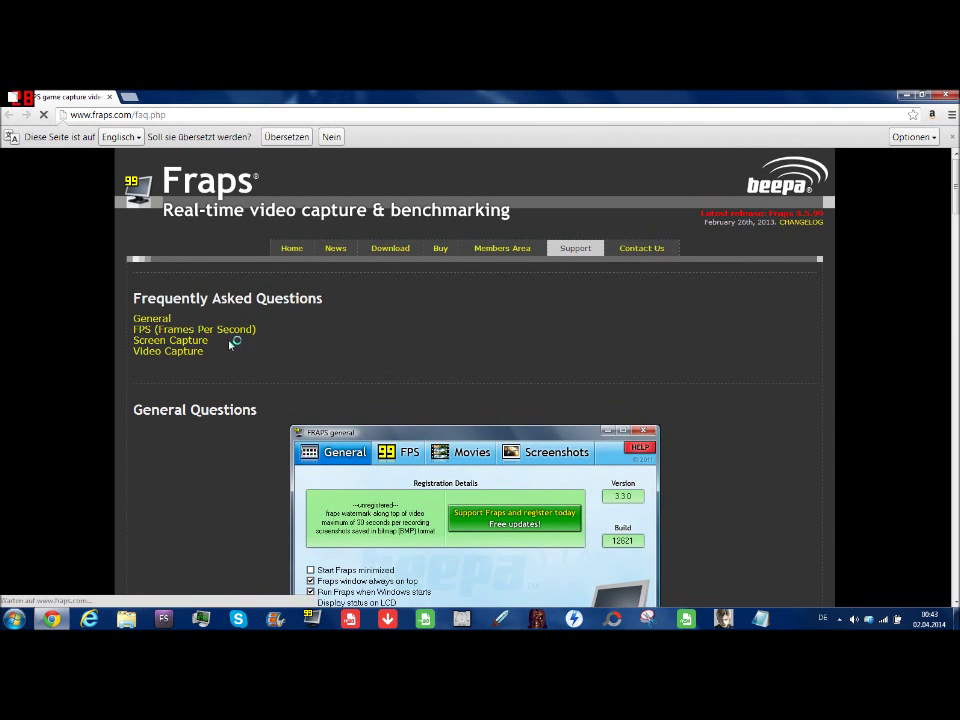
Examine the Fraps FAQ page's sections on general questions, FPS, screen capture and video capture
{"action": "scroll", "coordinate": [240, 350], "scroll_direction": "down", "scroll_amount": 2}
{"action": "scroll", "coordinate": [242, 349], "scroll_direction": "up", "scroll_amount": 2}
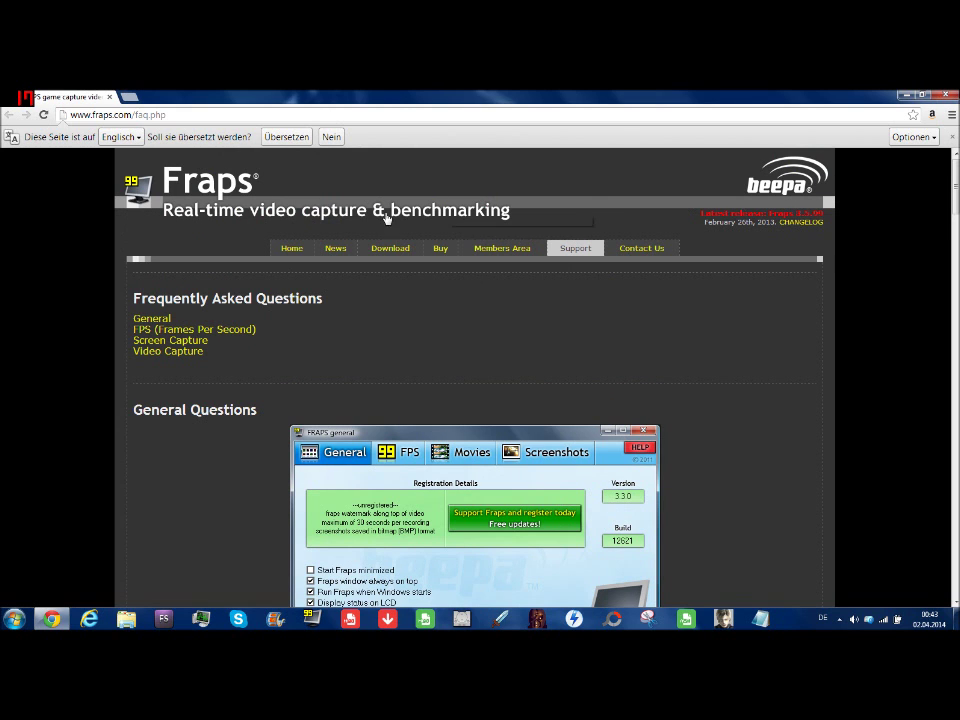
{"action": "scroll", "coordinate": [212, 297], "scroll_direction": "down", "scroll_amount": 4}
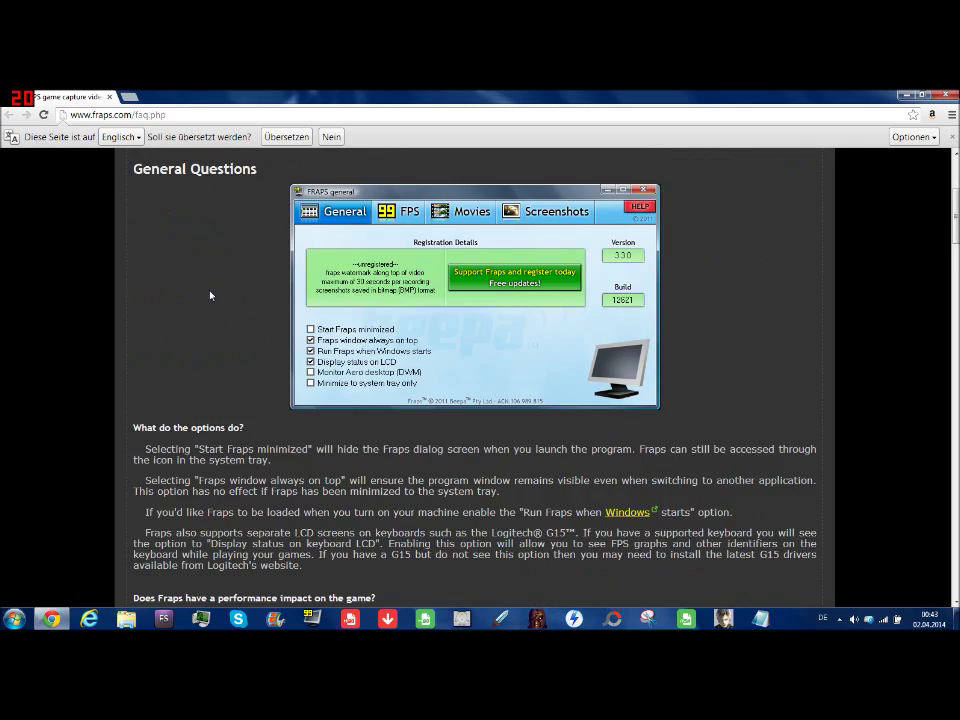
{"action": "scroll", "coordinate": [212, 297], "scroll_direction": "down", "scroll_amount": 6}
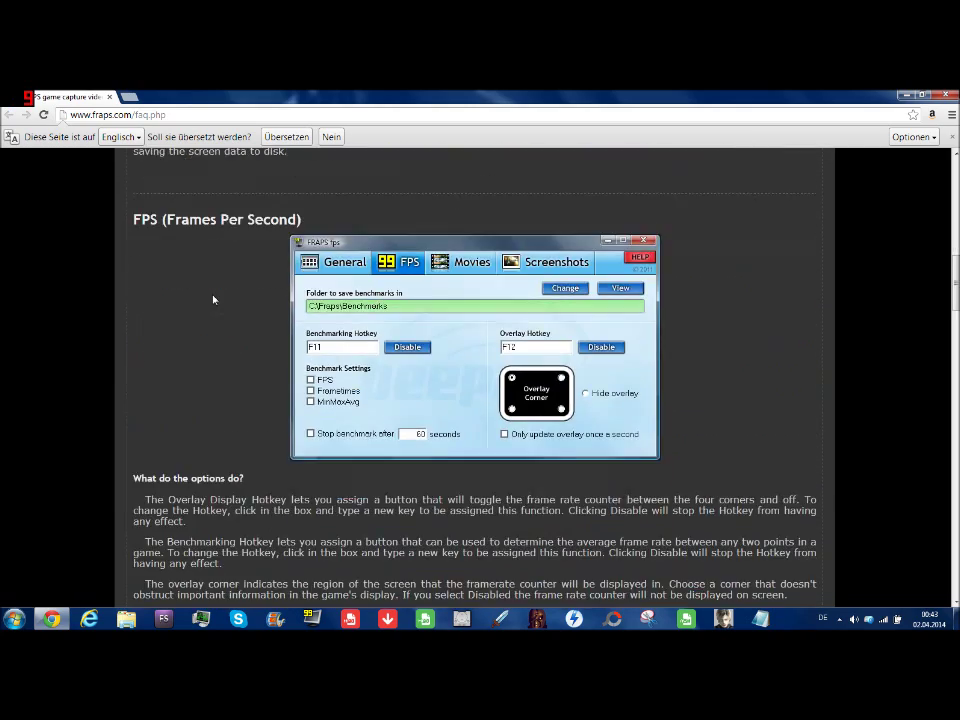
{"action": "scroll", "coordinate": [213, 299], "scroll_direction": "up", "scroll_amount": 4}
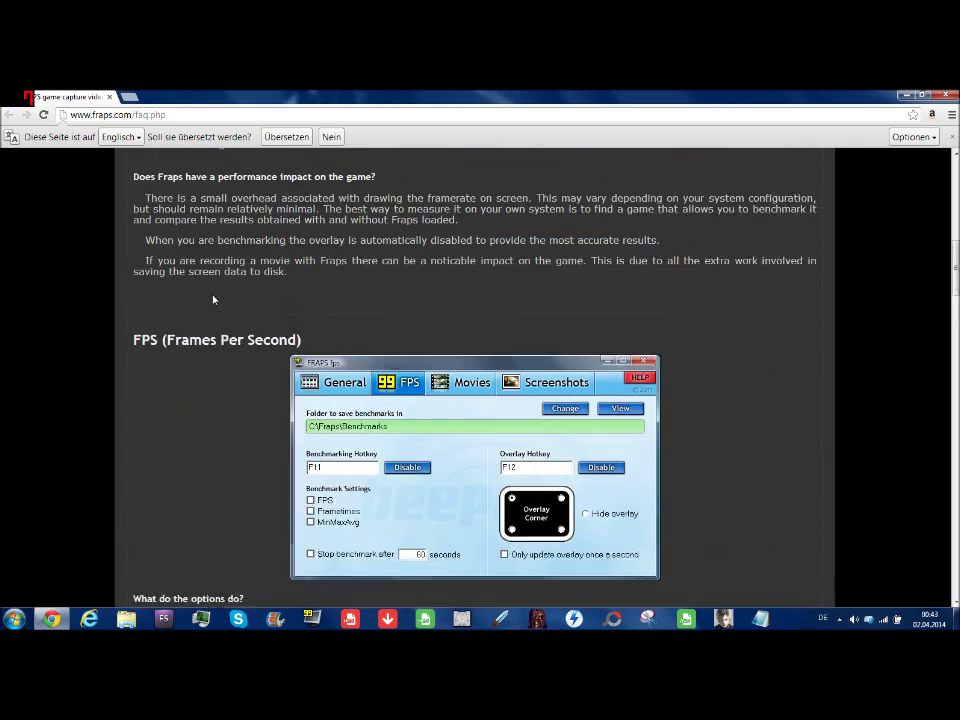
{"action": "scroll", "coordinate": [213, 299], "scroll_direction": "down", "scroll_amount": 3}
{"action": "scroll", "coordinate": [213, 299], "scroll_direction": "down", "scroll_amount": 5}
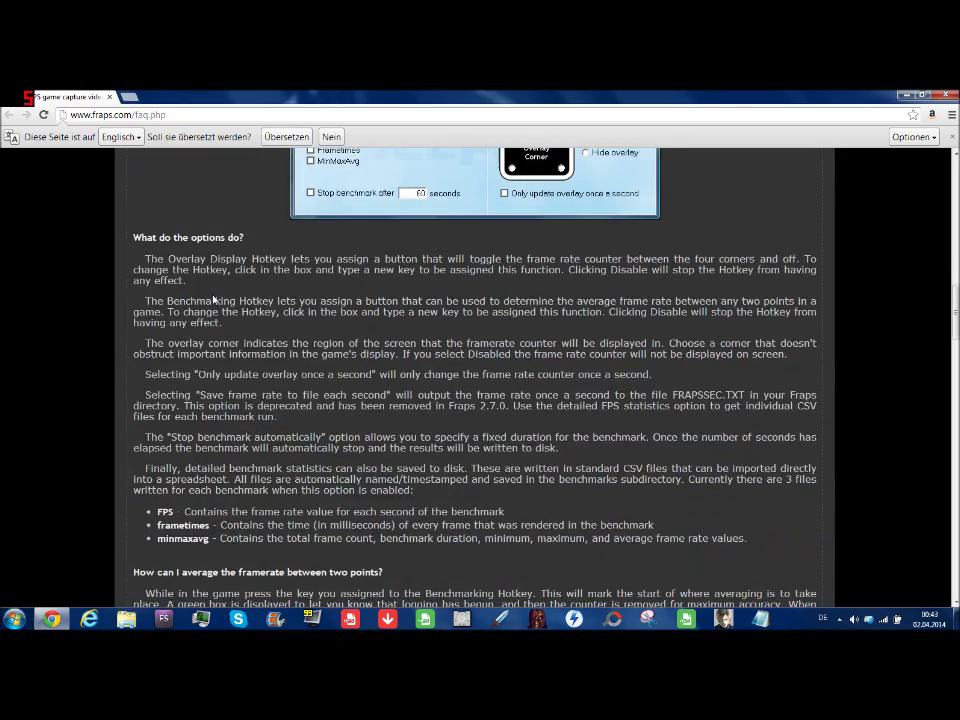
{"action": "scroll", "coordinate": [213, 299], "scroll_direction": "down", "scroll_amount": 5}
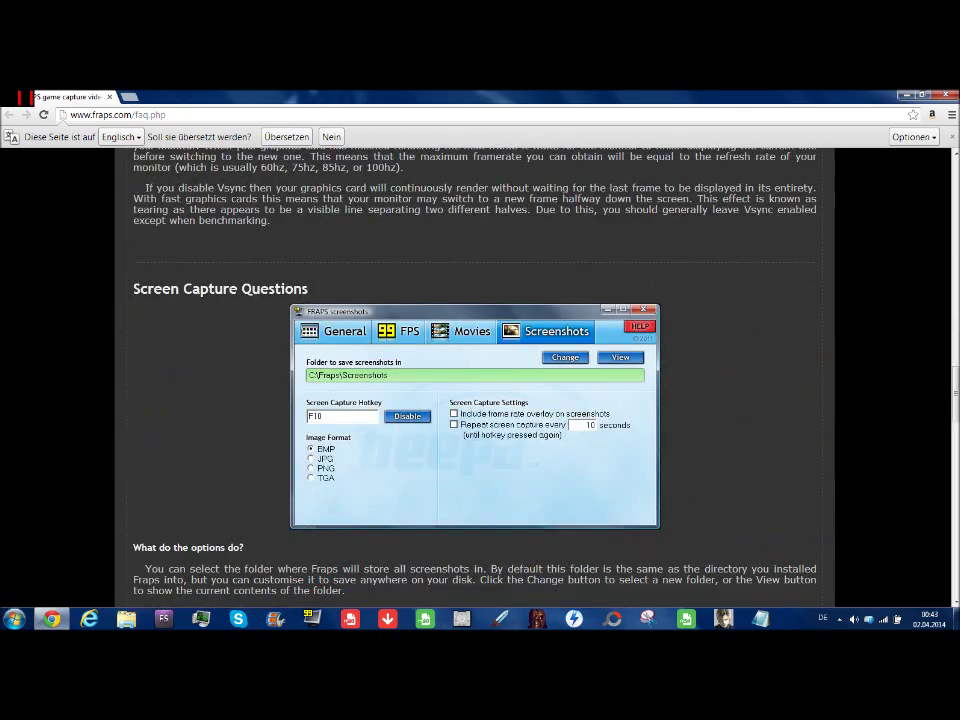
{"action": "scroll", "coordinate": [213, 299], "scroll_direction": "down", "scroll_amount": 12}
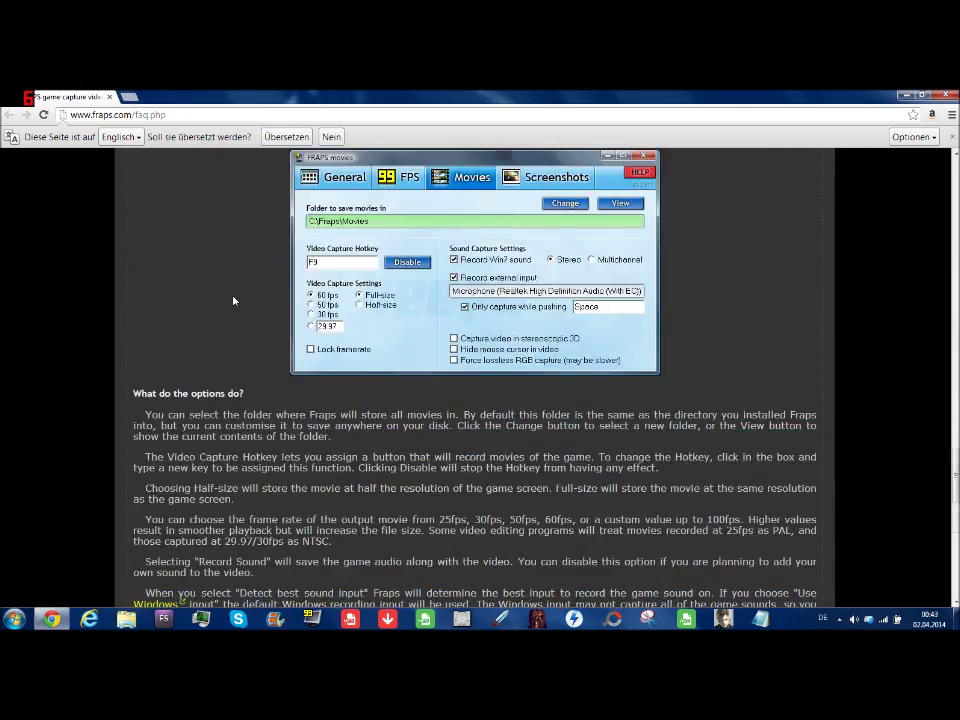
{"action": "scroll", "coordinate": [474, 380], "scroll_direction": "down", "scroll_amount": 3}
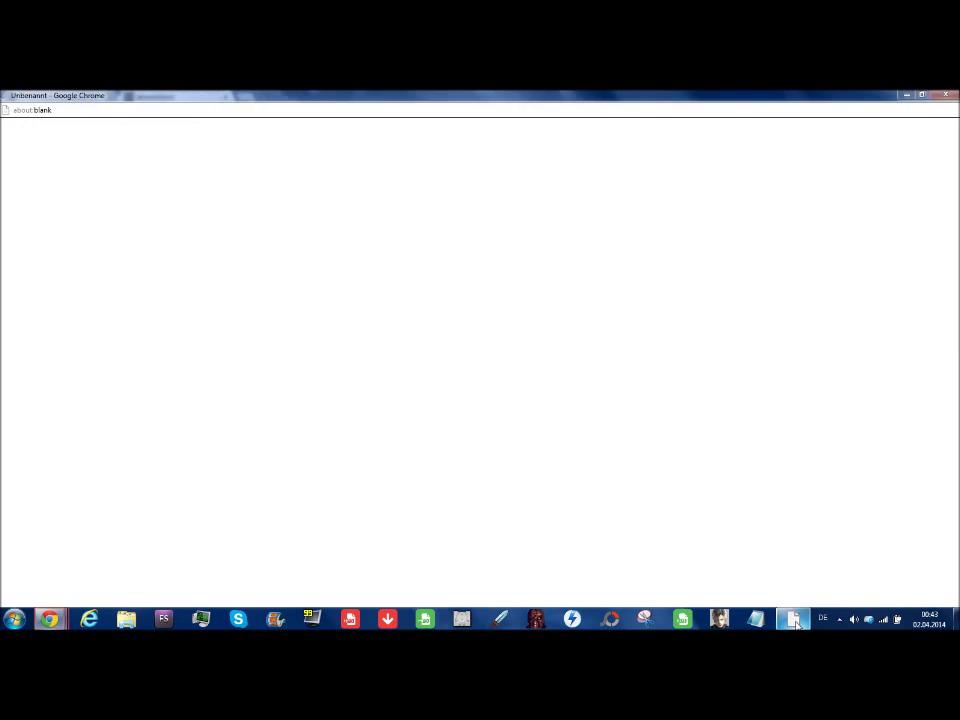
Close the advertising pop-up windows of the browser
{"action": "right_click", "coordinate": [794, 619]}
{"action": "left_click", "coordinate": [780, 589]}
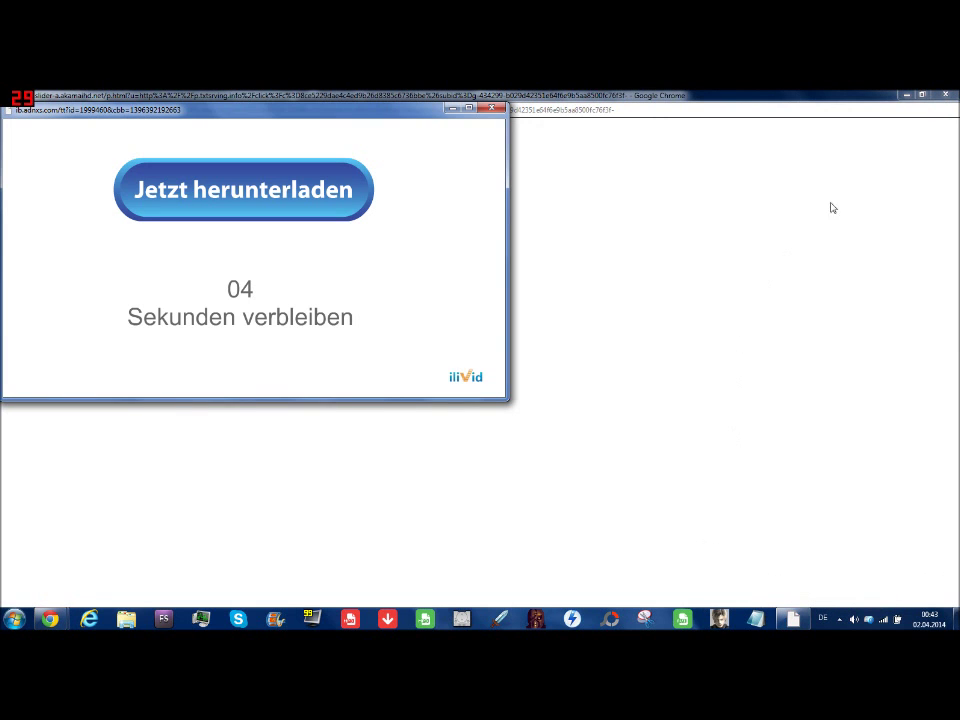
{"action": "left_click", "coordinate": [945, 95]}
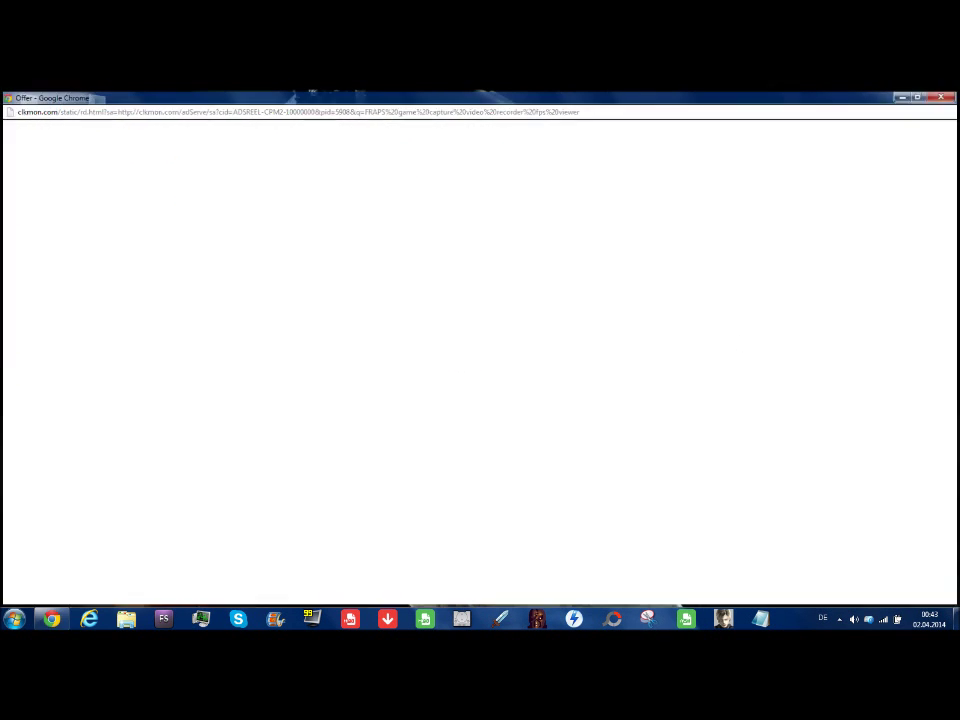
{"action": "left_click_drag", "start_coordinate": [204, 390], "coordinate": [628, 330]}
{"action": "left_click_drag", "start_coordinate": [176, 90], "coordinate": [919, 605]}
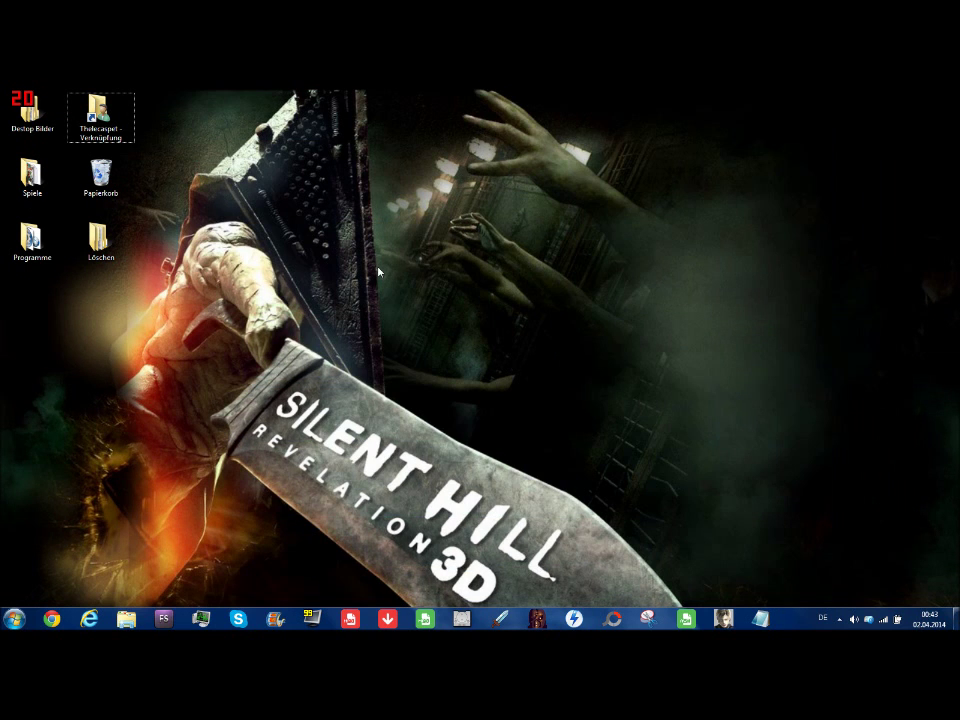